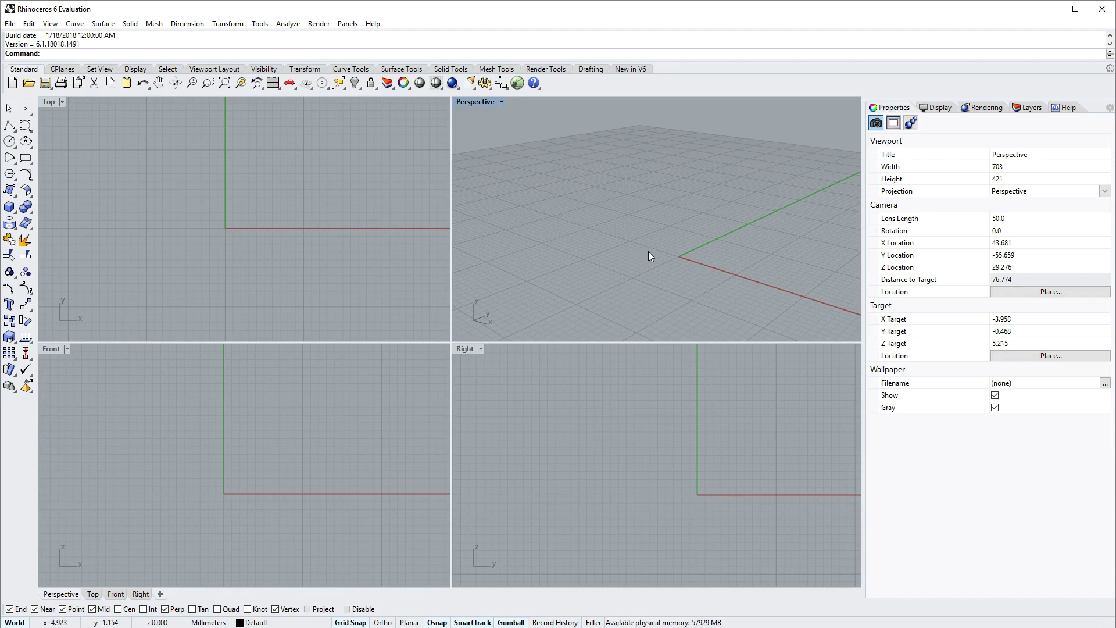
# Step: Orbit and zoom the Perspective view, pan Top, Front and Right, and zoom Top near the origin
pyautogui.moveTo(602, 256); pyautogui.dragTo(576, 260, button='right')
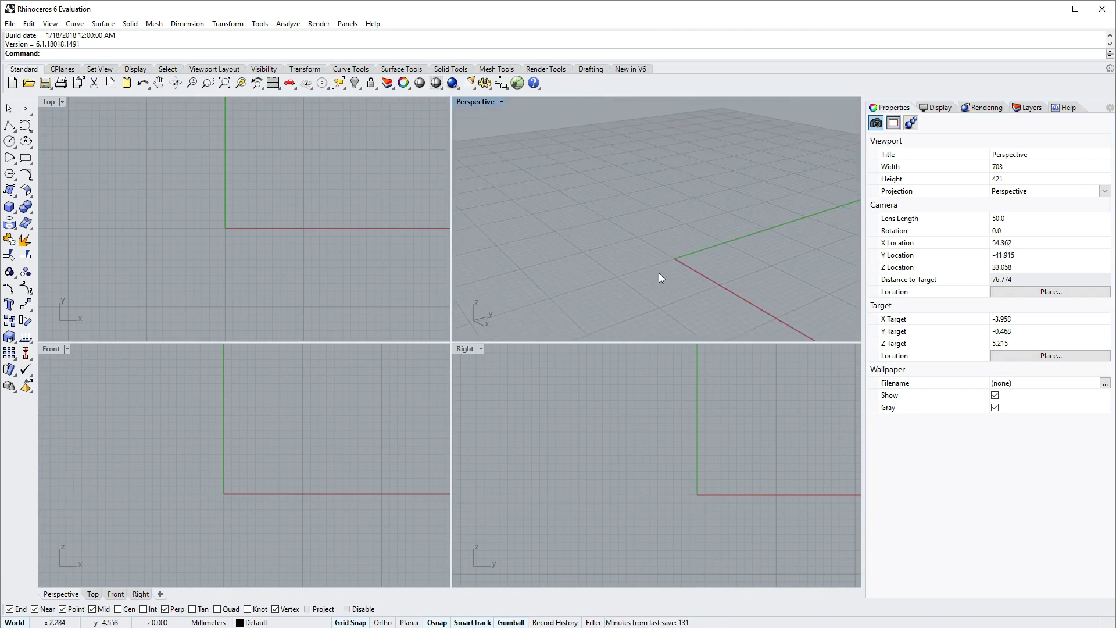
pyautogui.moveTo(664, 246)
pyautogui.keyDown('ctrl'); pyautogui.mouseDown(button='right')
pyautogui.moveTo(665, 273)
pyautogui.moveTo(675, 215)
pyautogui.moveTo(650, 283)
pyautogui.moveTo(675, 227)
pyautogui.moveTo(772, 231)
pyautogui.moveTo(615, 229)
pyautogui.moveTo(667, 229)
pyautogui.mouseUp(button='right'); pyautogui.keyUp('ctrl')
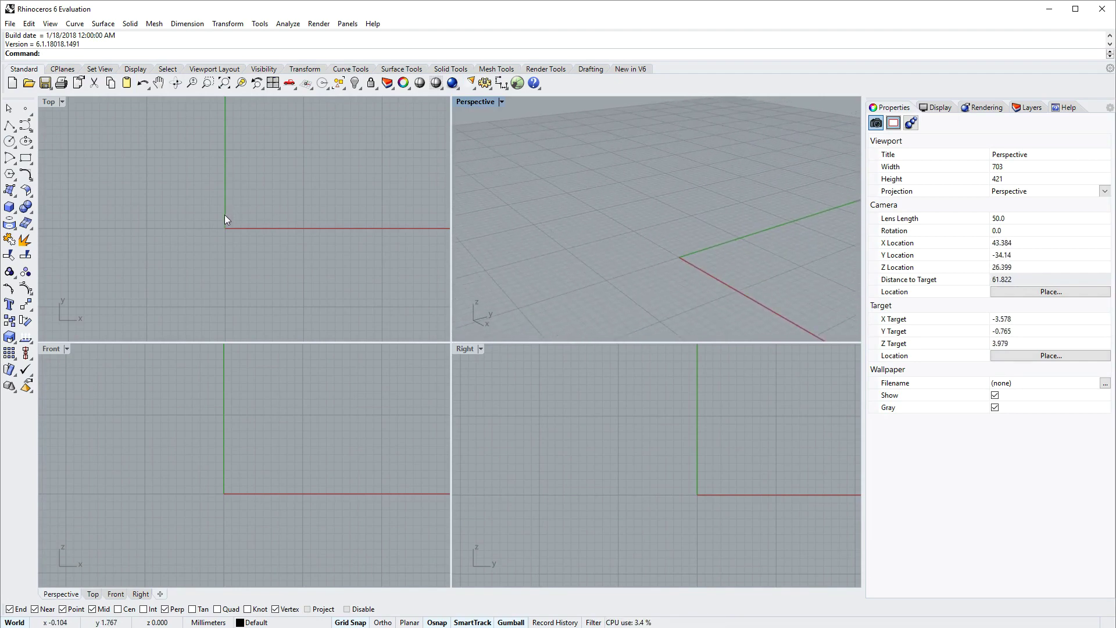
pyautogui.moveTo(206, 217)
pyautogui.mouseDown(button='right')
pyautogui.moveTo(292, 221)
pyautogui.moveTo(192, 224)
pyautogui.moveTo(296, 227)
pyautogui.moveTo(223, 226)
pyautogui.mouseUp(button='right')
pyautogui.moveTo(237, 434); pyautogui.dragTo(252, 454, button='right')
pyautogui.moveTo(579, 476); pyautogui.dragTo(606, 477, button='right')
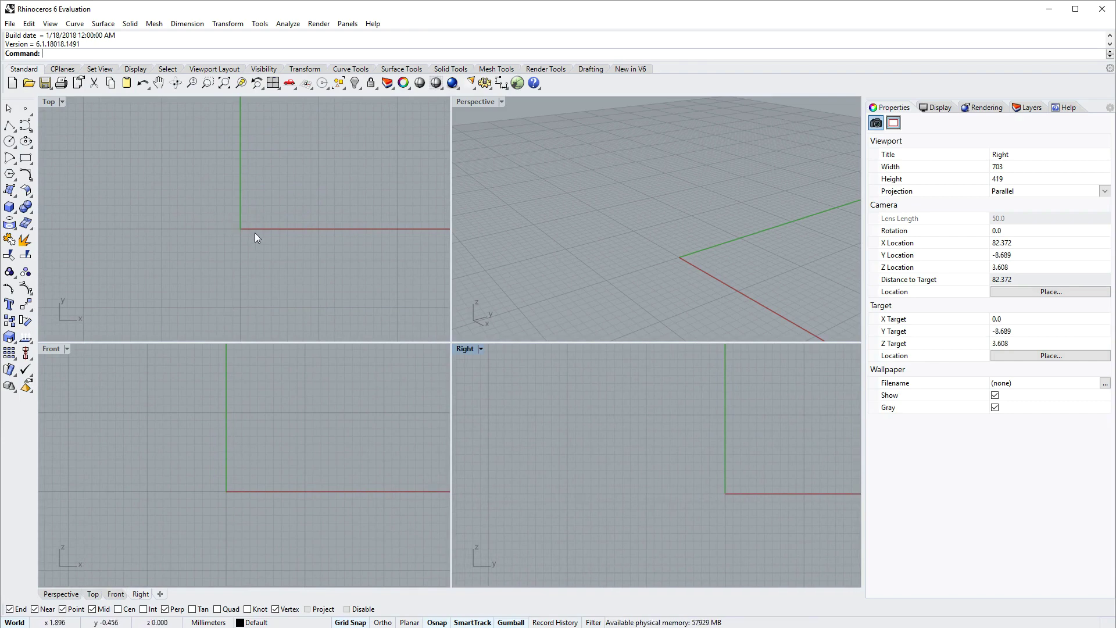
pyautogui.moveTo(251, 232)
pyautogui.keyDown('ctrl'); pyautogui.mouseDown(button='right')
pyautogui.moveTo(252, 242)
pyautogui.moveTo(261, 211)
pyautogui.moveTo(248, 258)
pyautogui.moveTo(251, 207)
pyautogui.moveTo(257, 236)
pyautogui.mouseUp(button='right'); pyautogui.keyUp('ctrl')
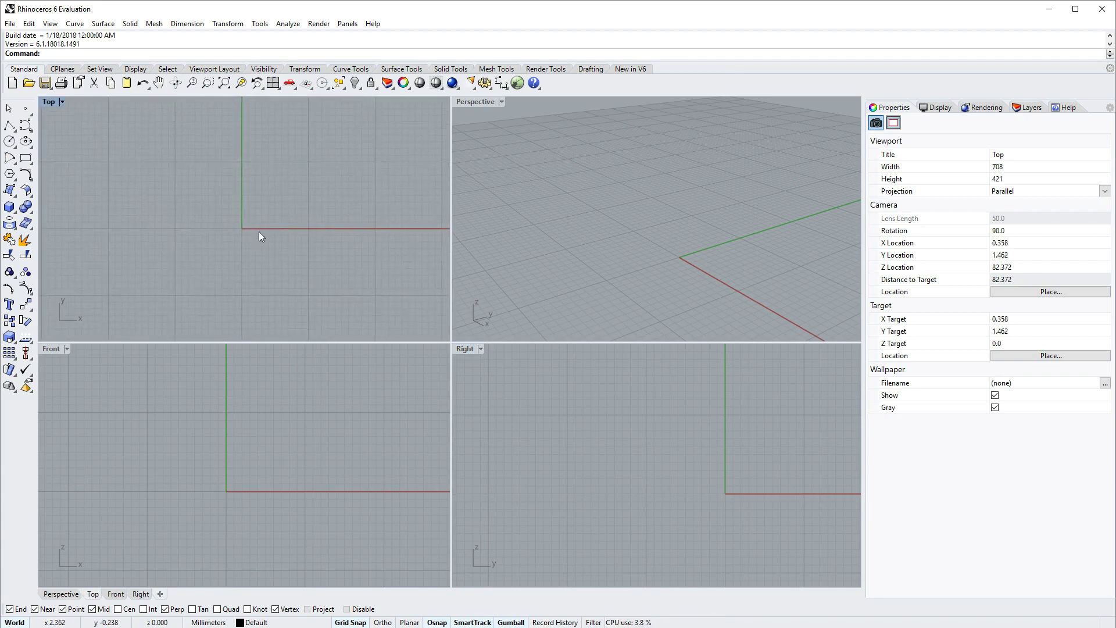
pyautogui.moveTo(289, 395); pyautogui.dragTo(299, 400, button='right')
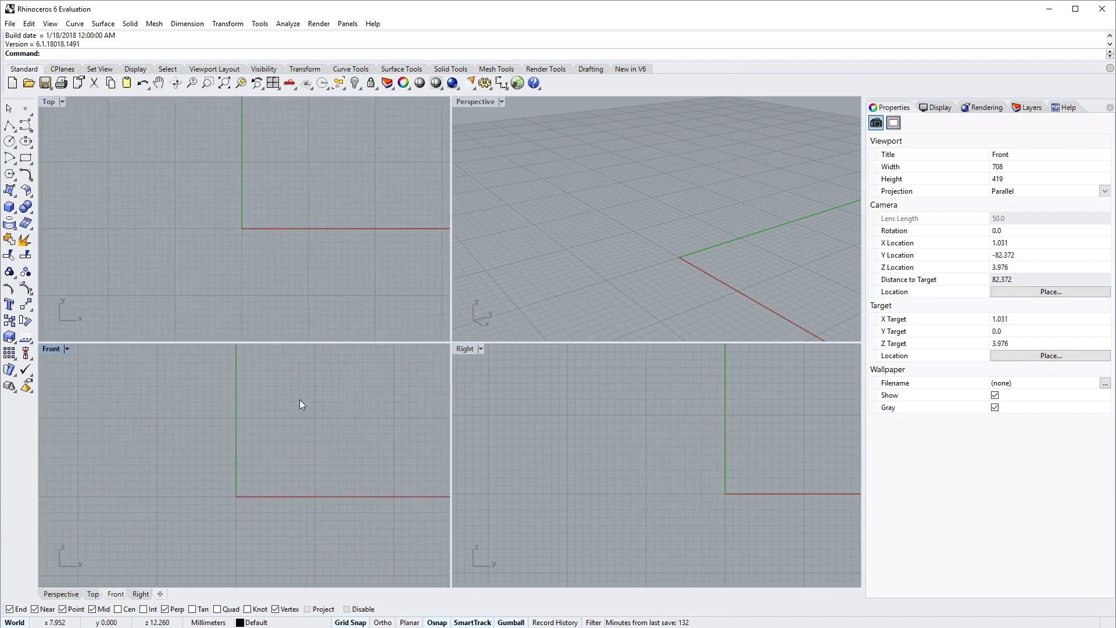
pyautogui.click(546, 168)
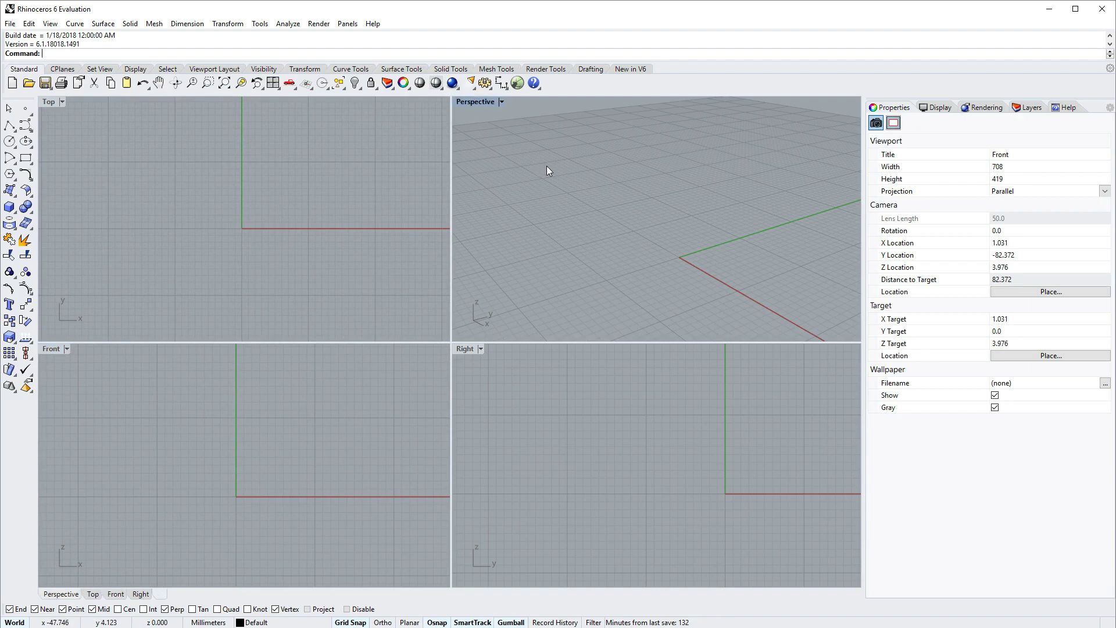
# Step: Maximize the Perspective view and switch it through the Top, Front, Right and Perspective tabs
pyautogui.doubleClick(476, 102)
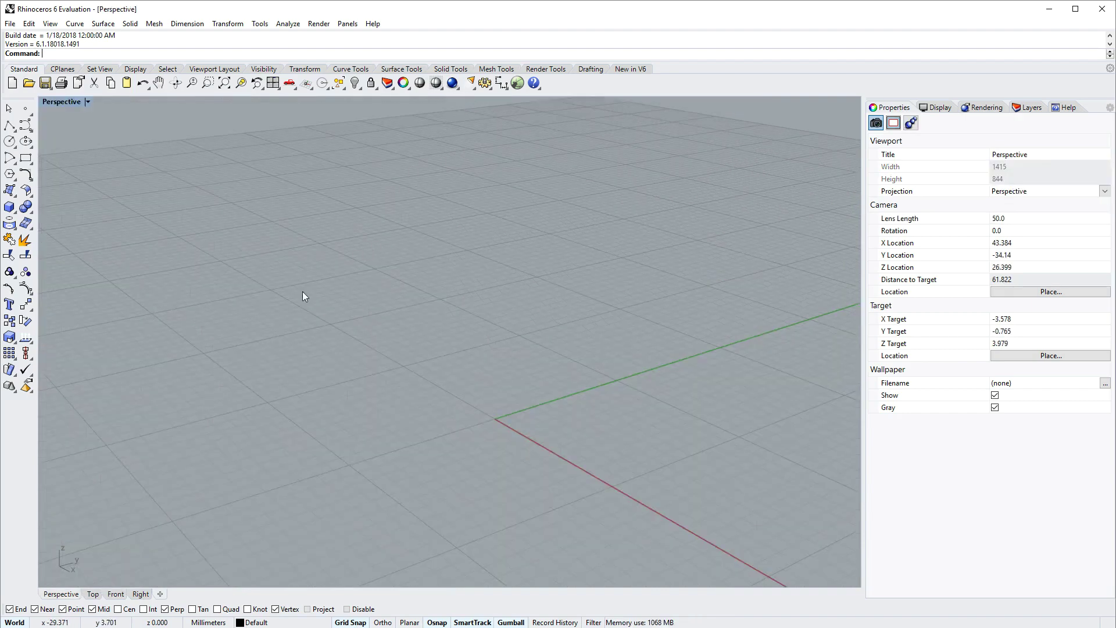
pyautogui.click(94, 594)
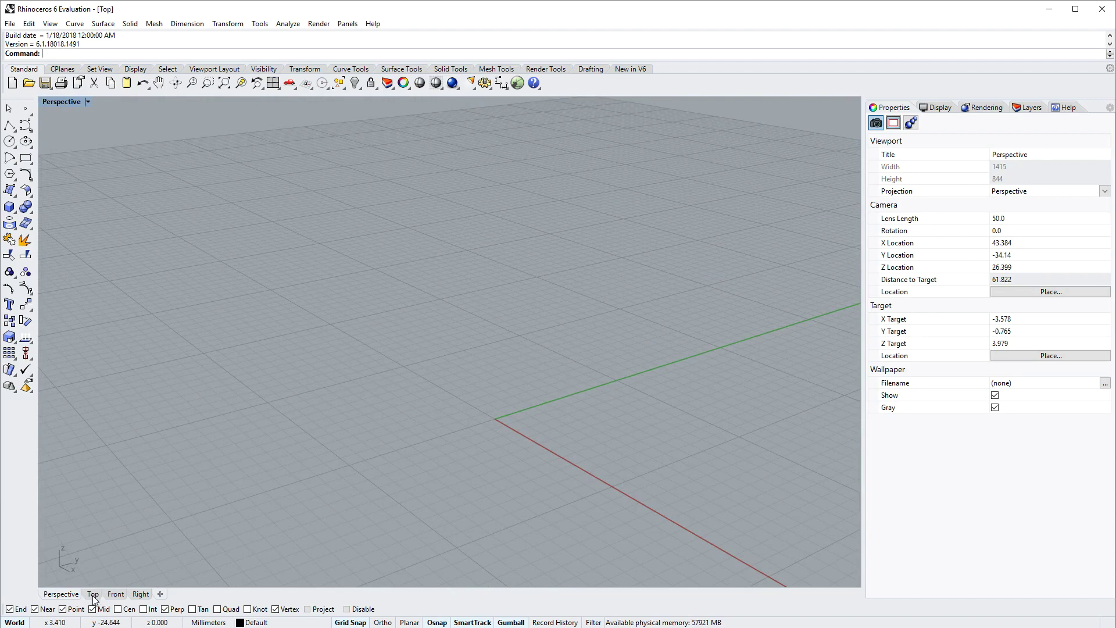
pyautogui.click(114, 594)
pyautogui.click(138, 593)
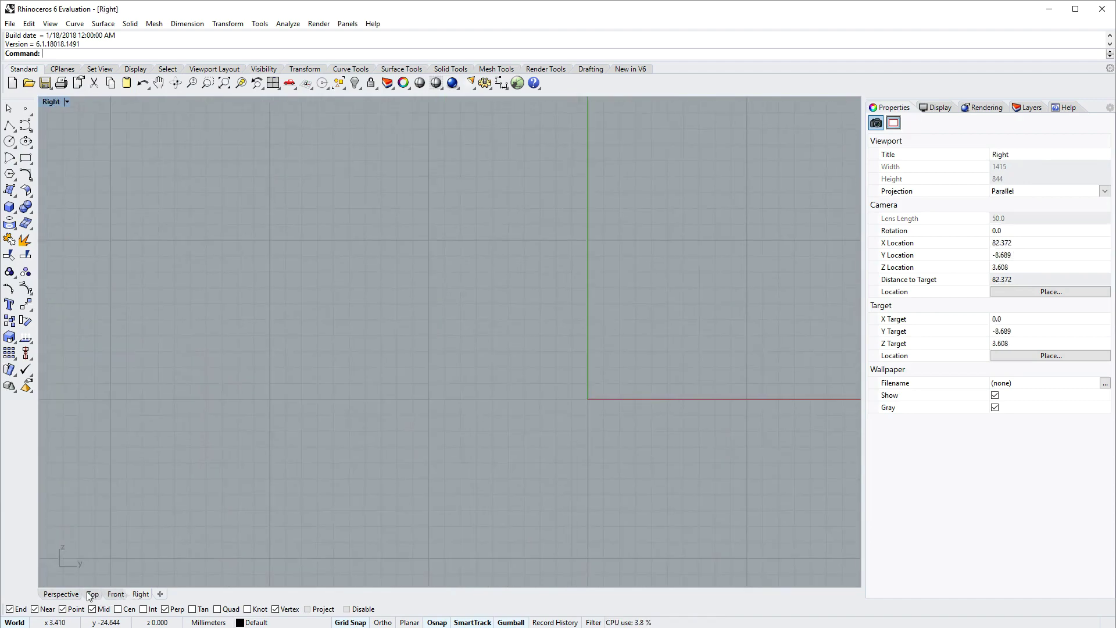
pyautogui.click(60, 595)
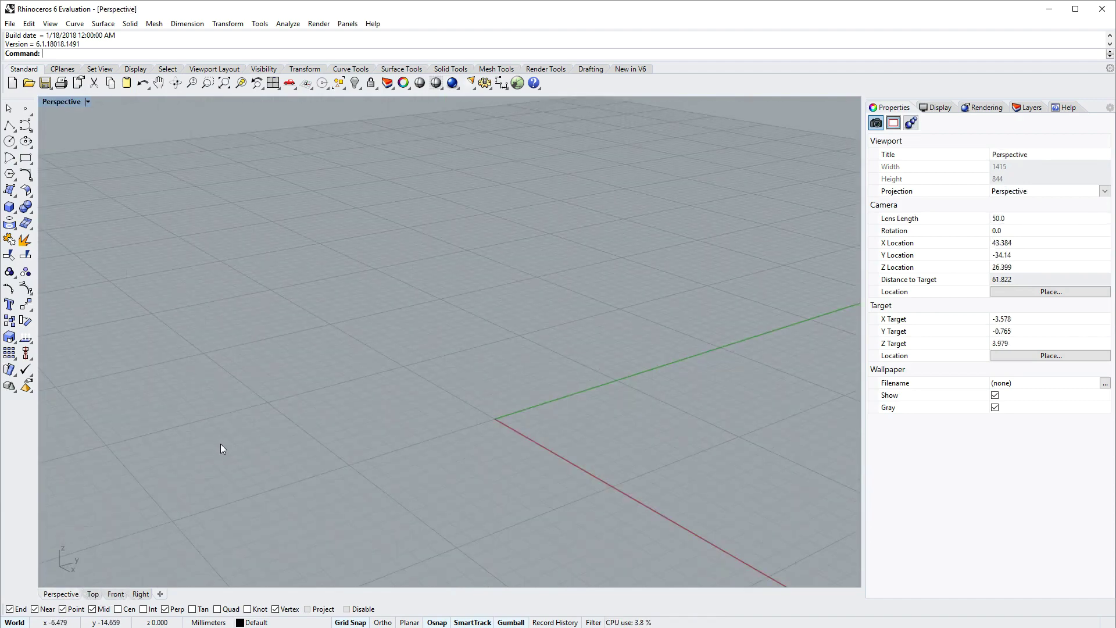
# Step: Cycle the maximized view through Top, Front, Right and Perspective with Ctrl+F1–F4, then pan Perspective
pyautogui.hotkey('ctrl', 'F1')
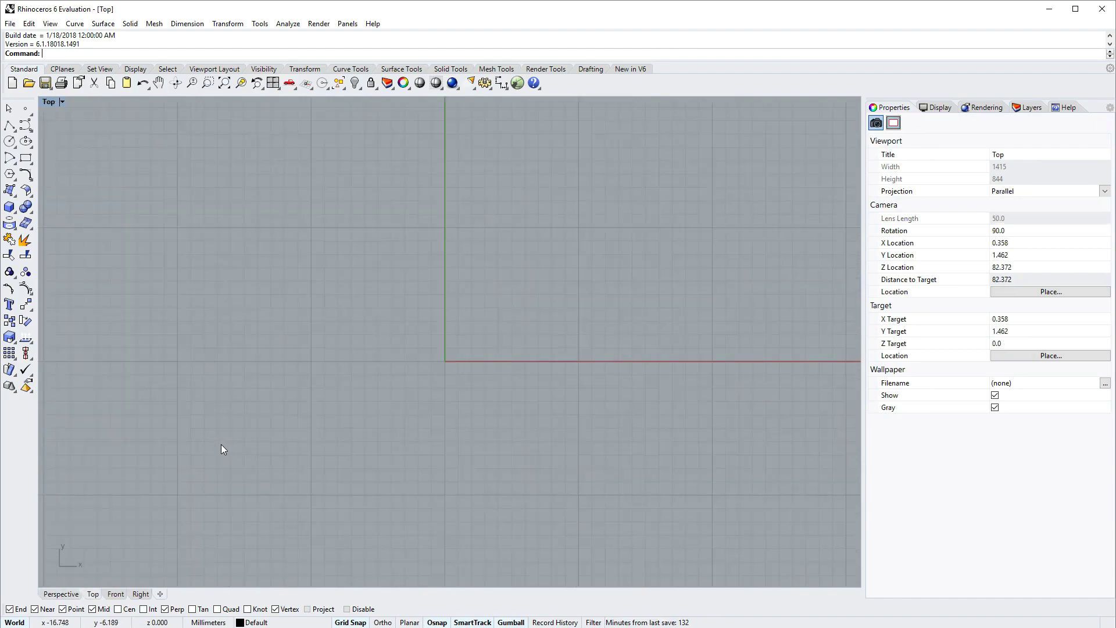
pyautogui.hotkey('ctrl', 'F2')
pyautogui.hotkey('ctrl', 'F3')
pyautogui.hotkey('ctrl', 'F4')
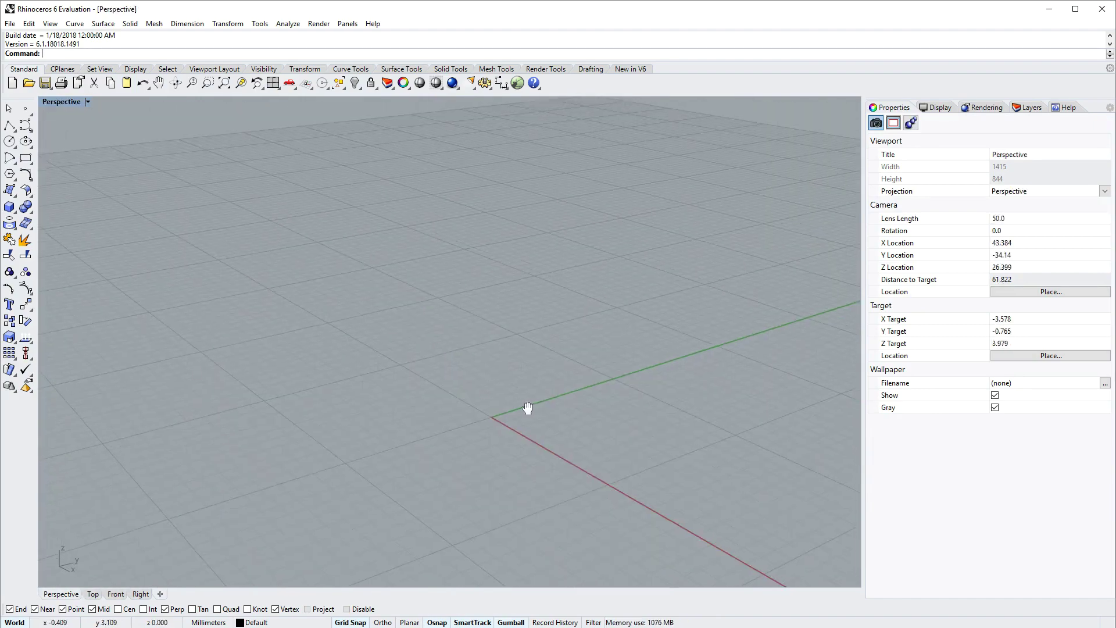
pyautogui.keyDown('shift'); pyautogui.moveTo(528, 411); pyautogui.dragTo(456, 351, button='right'); pyautogui.keyUp('shift')
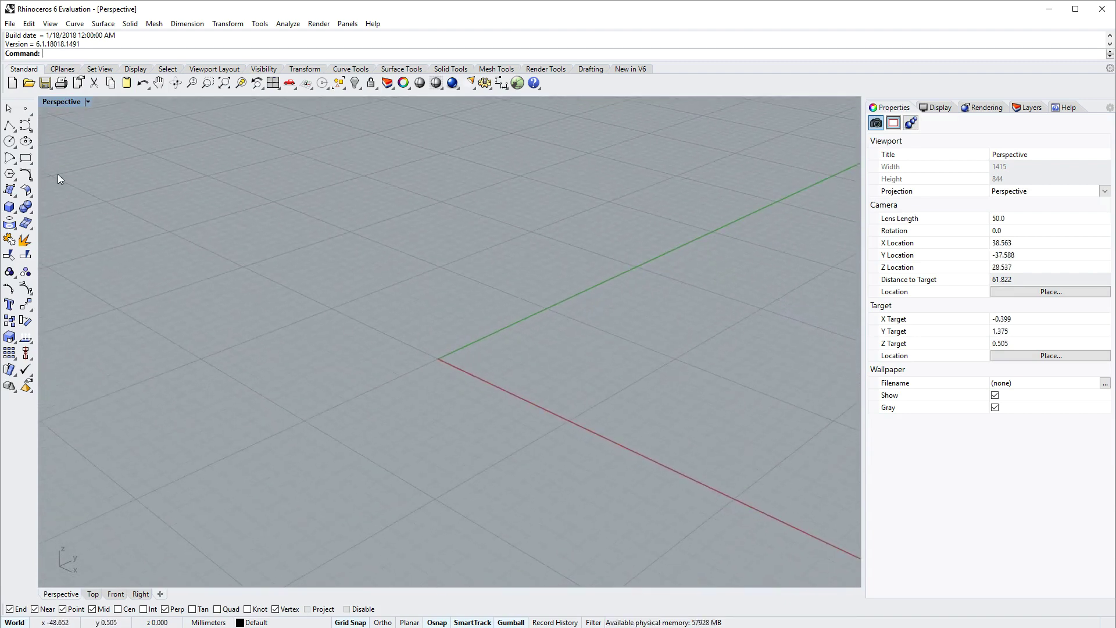
# Step: Draw a rectangle flat on the grid from the origin to an opposite corner
pyautogui.click(26, 158)
pyautogui.click(254, 376)
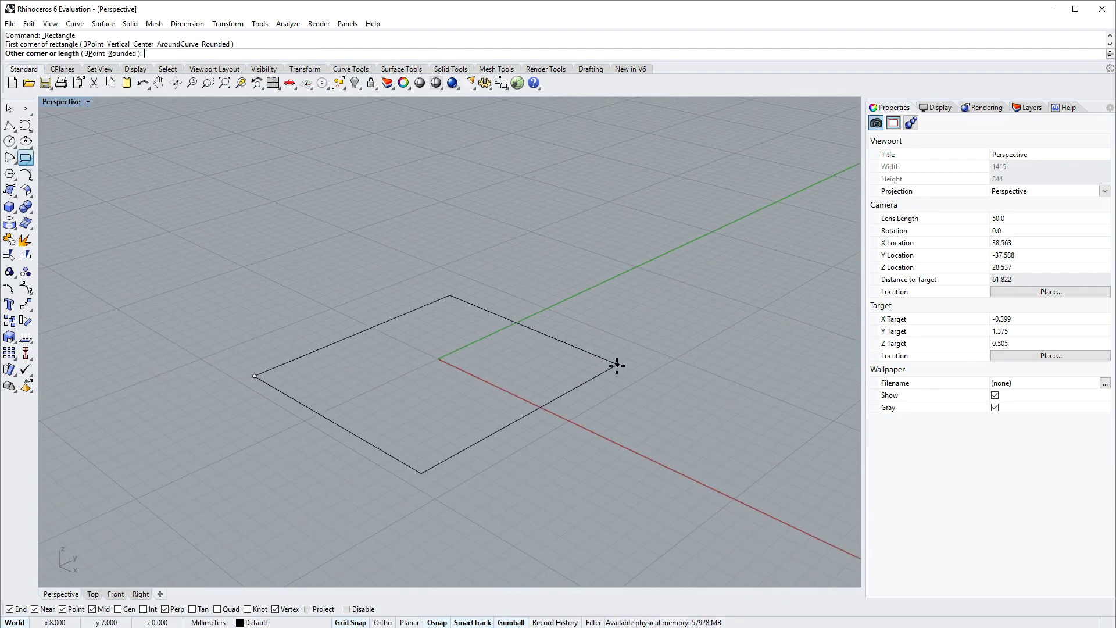
pyautogui.click(706, 429)
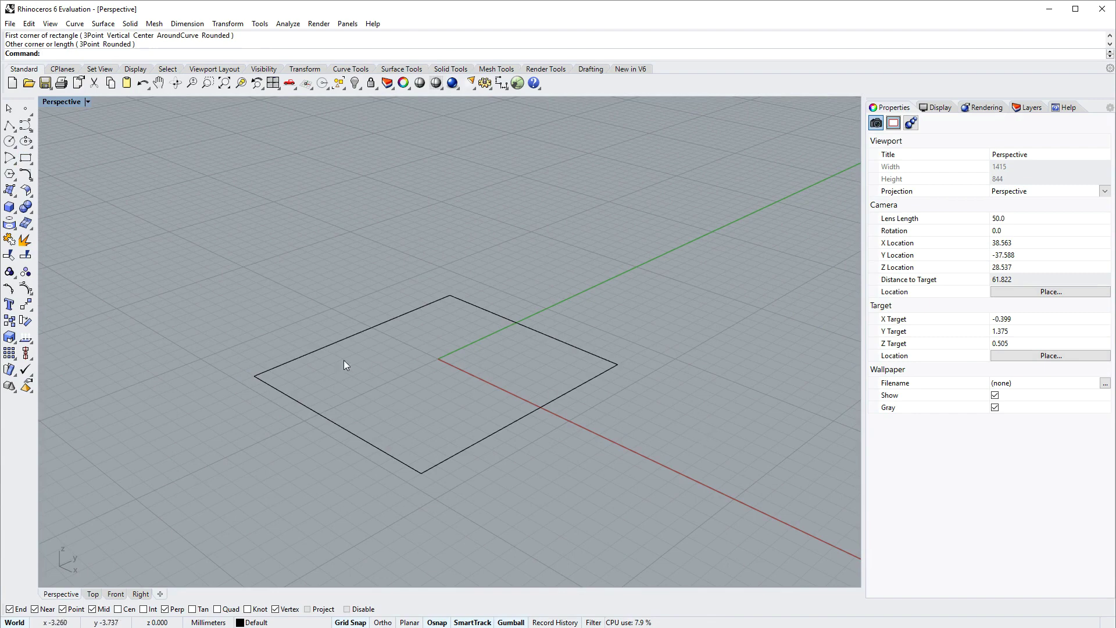
# Step: Select the rectangle and its corner point, toggle Gumball off and on, then deselect everything
pyautogui.click(302, 357)
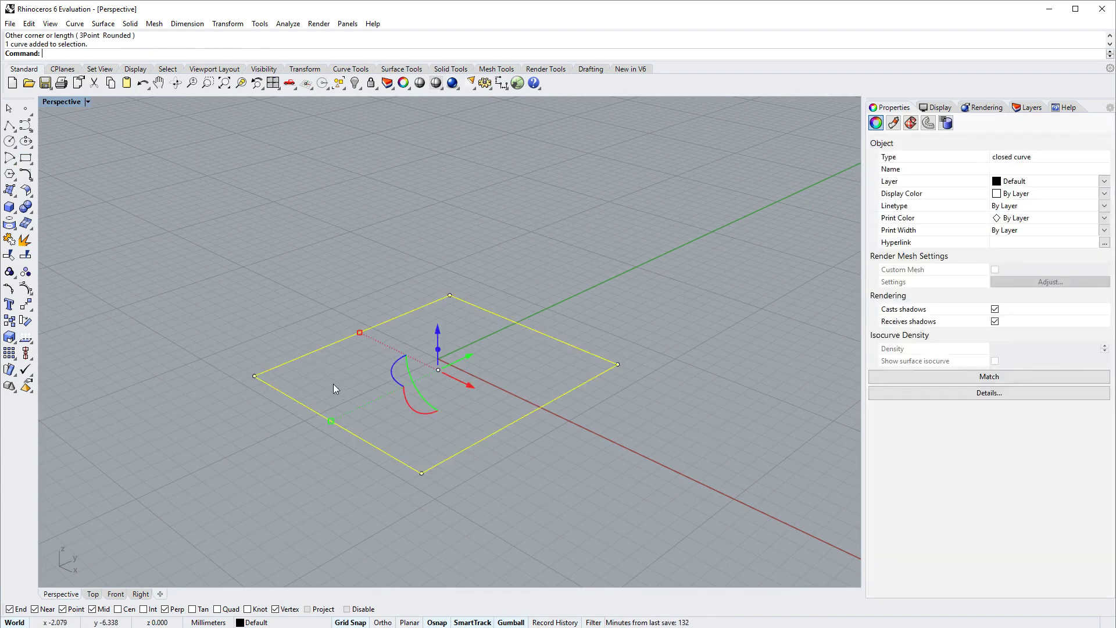
pyautogui.click(255, 376)
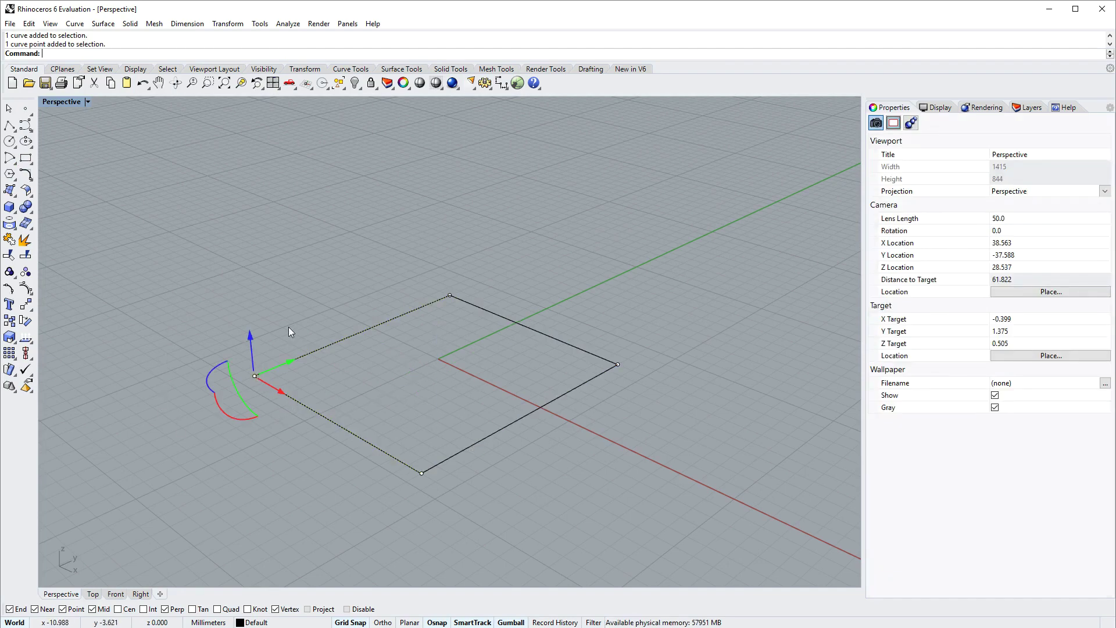
pyautogui.click(512, 622)
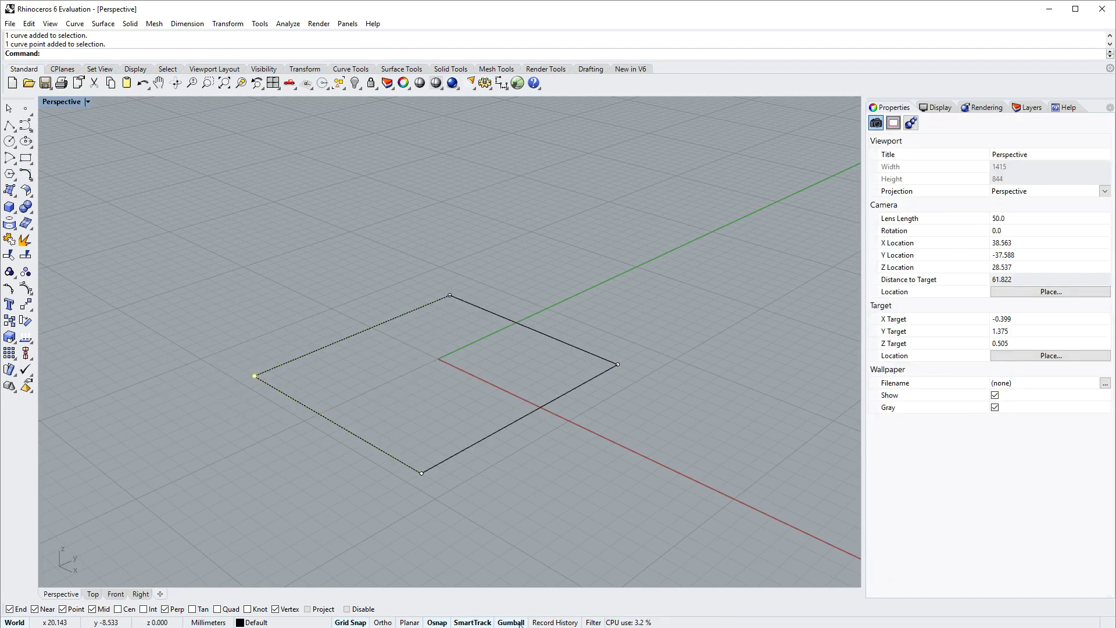
pyautogui.click(512, 622)
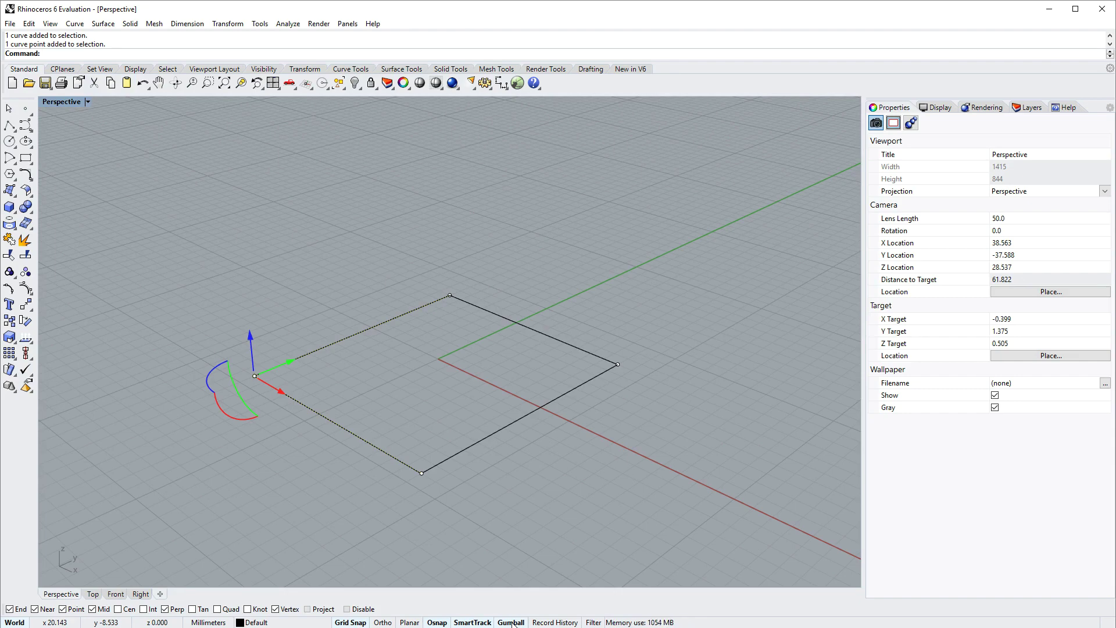
pyautogui.press('Escape')
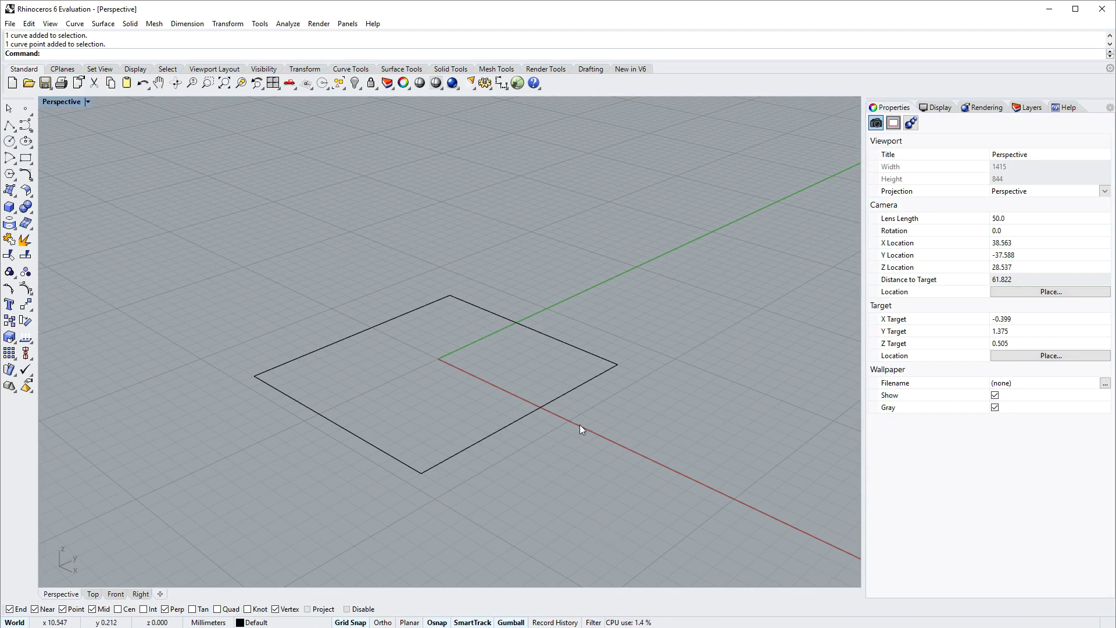
pyautogui.moveTo(581, 424); pyautogui.dragTo(568, 423, button='right')
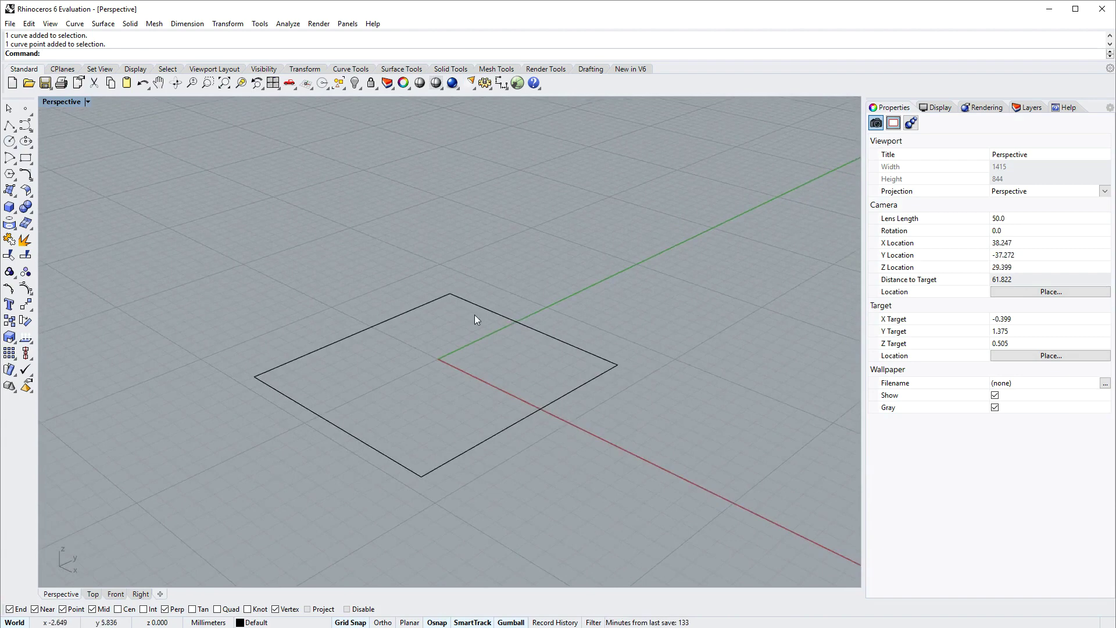
# Step: Delete the square curve, leaving the grid empty
pyautogui.scroll(-1, 476, 314)
pyautogui.scroll(-3, 489, 317)
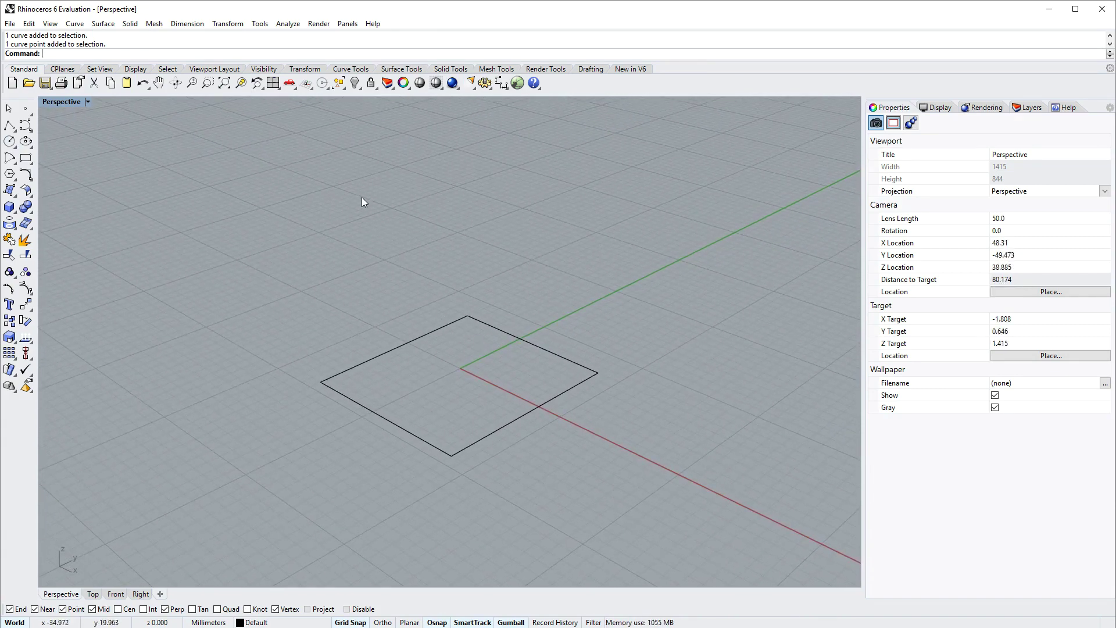
pyautogui.click(417, 334)
pyautogui.press('Delete')
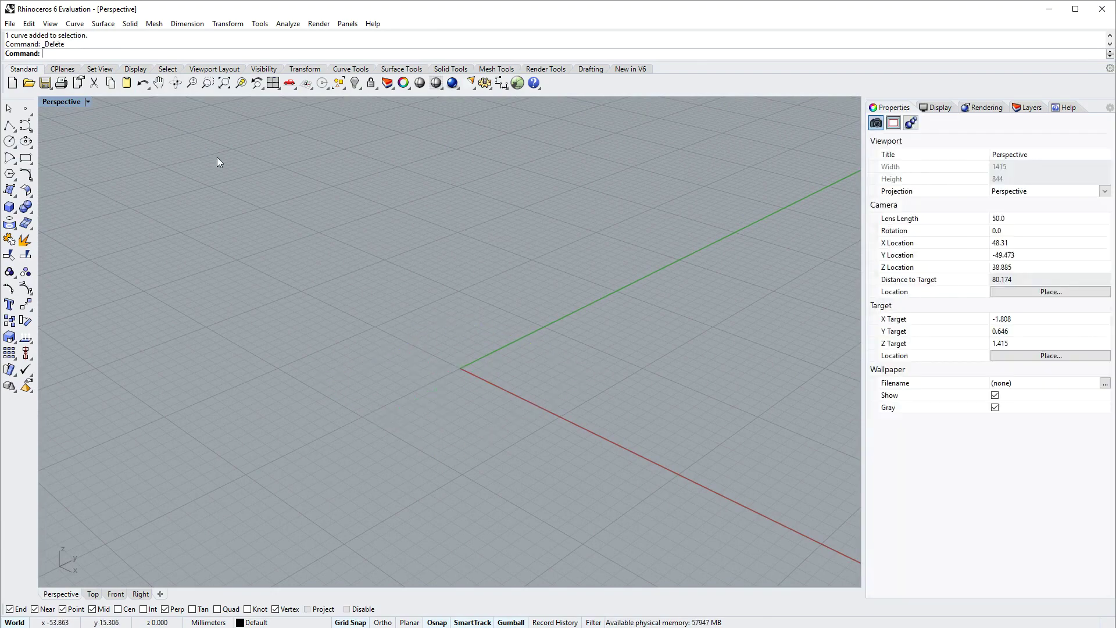
# Step: Browse the Curve, Surface, Solid and Mesh Tools tabs, ending on Curve Tools
pyautogui.click(336, 69)
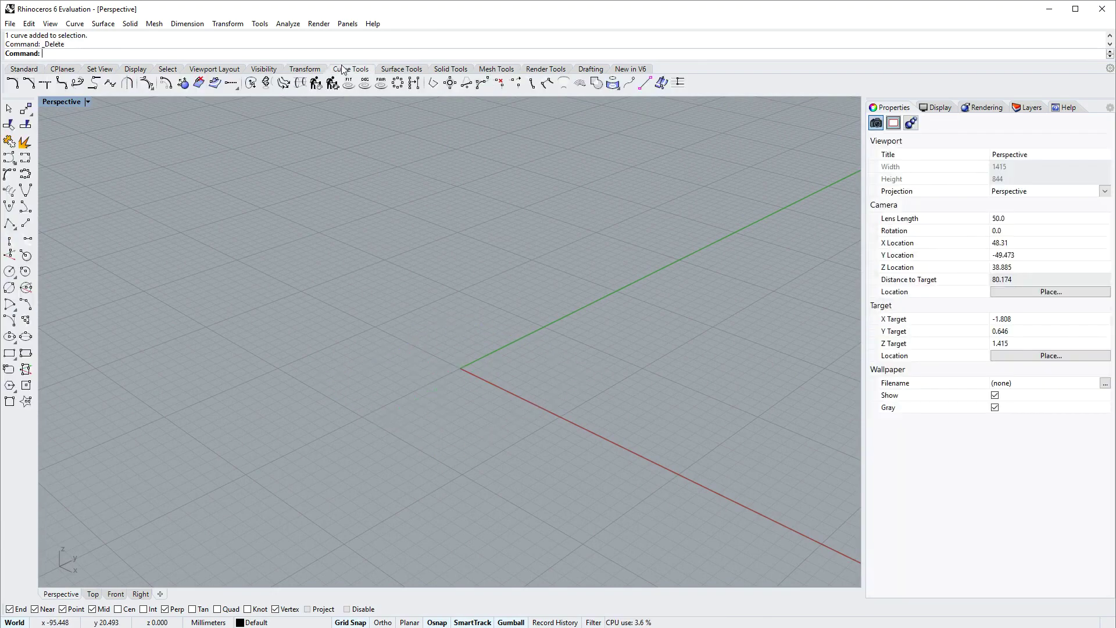
pyautogui.click(400, 71)
pyautogui.click(448, 70)
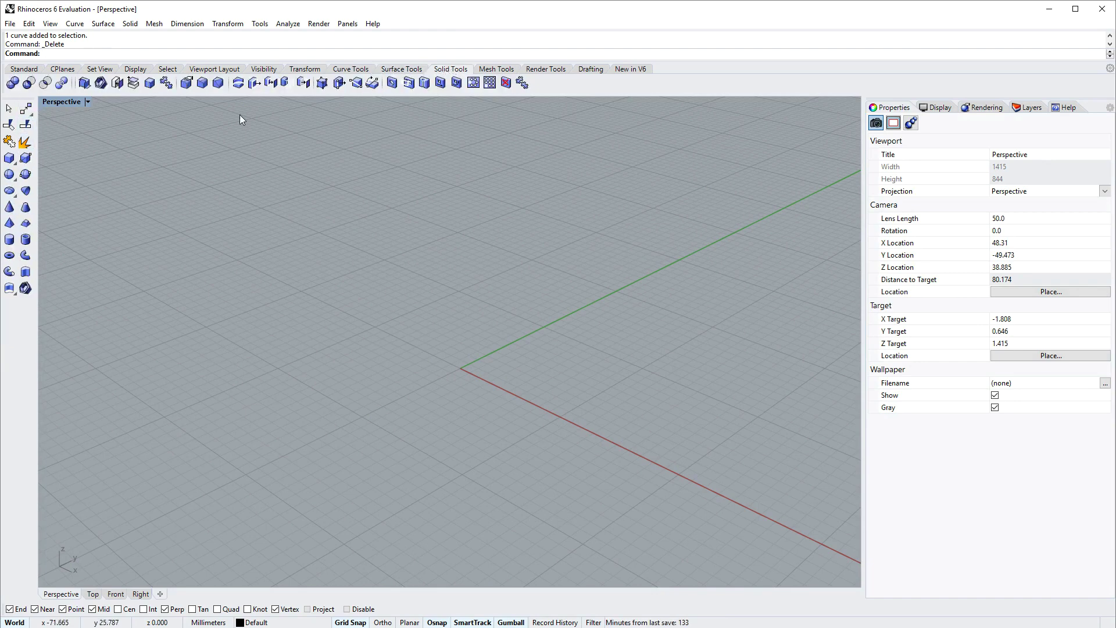
pyautogui.click(498, 70)
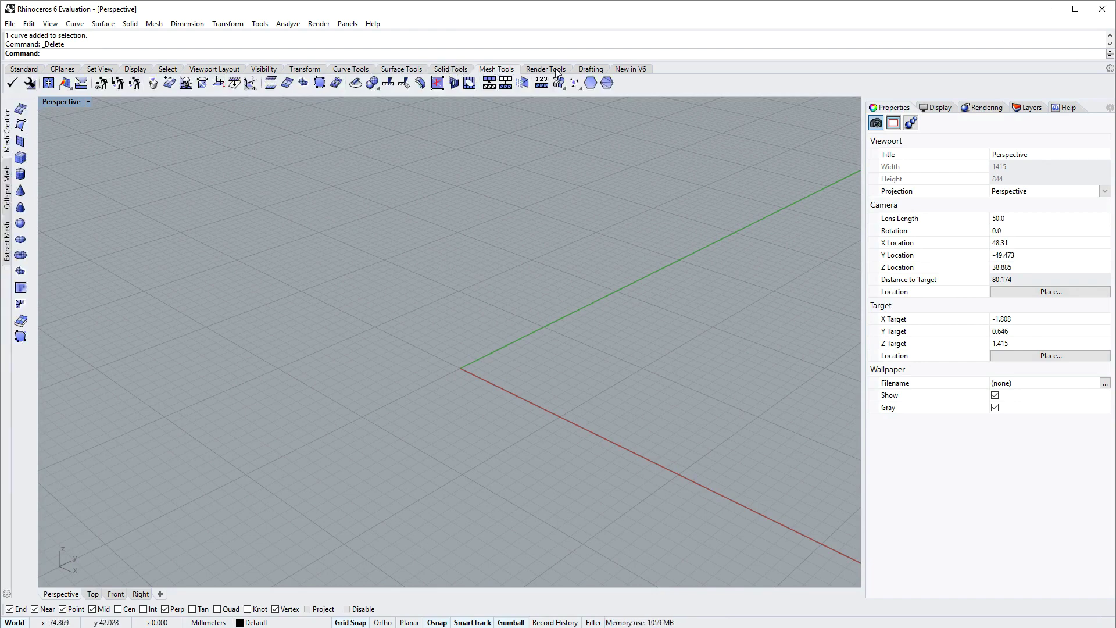
pyautogui.click(350, 69)
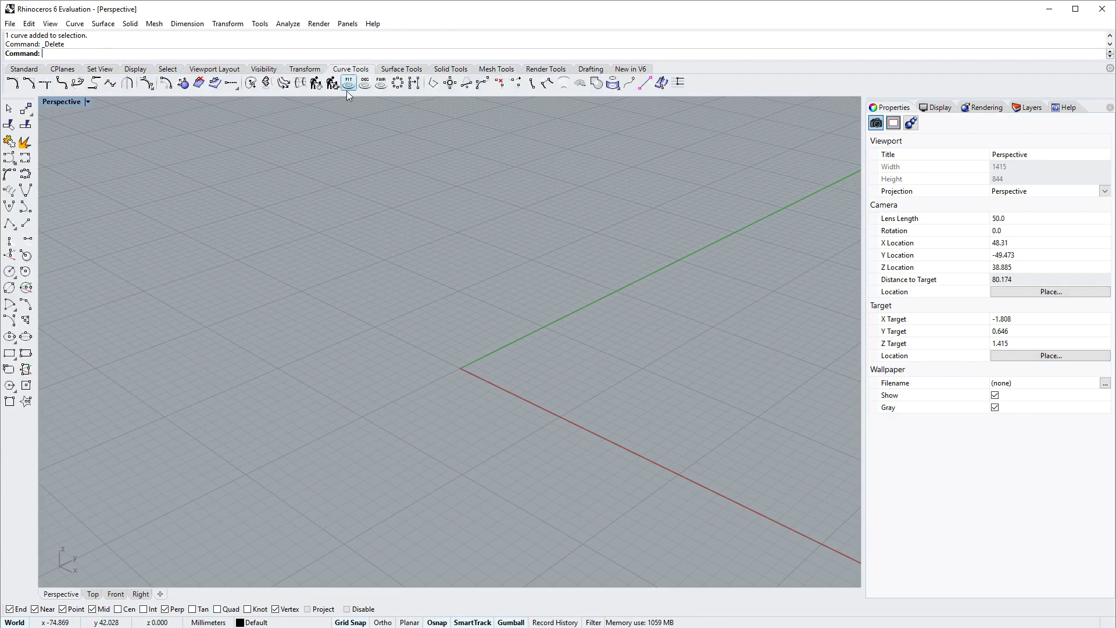
pyautogui.click(103, 24)
pyautogui.moveTo(129, 27)
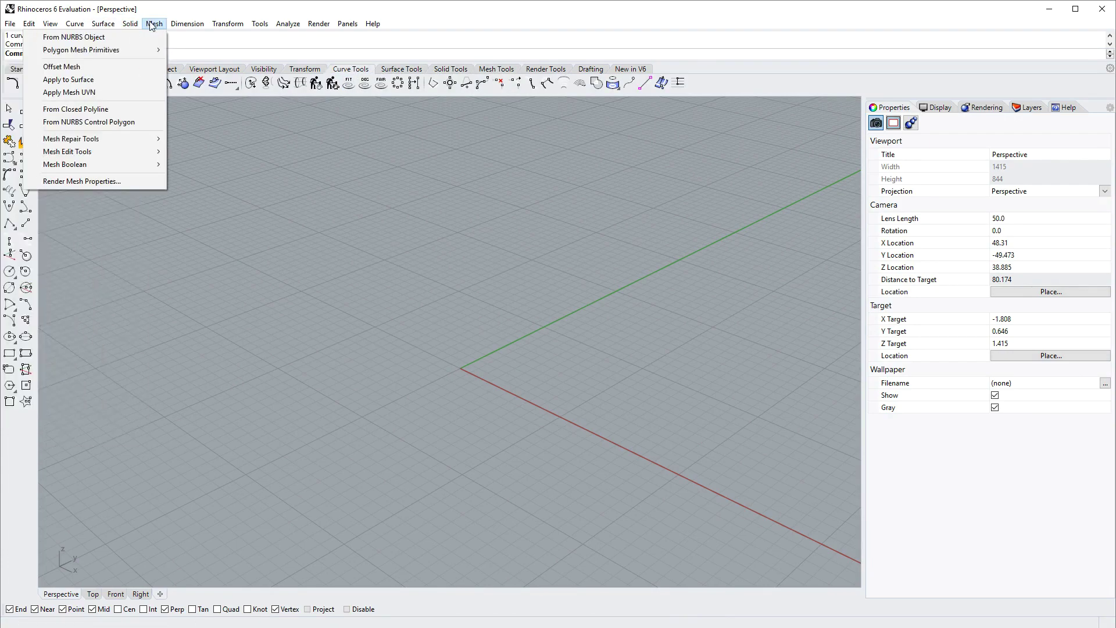
pyautogui.moveTo(144, 53)
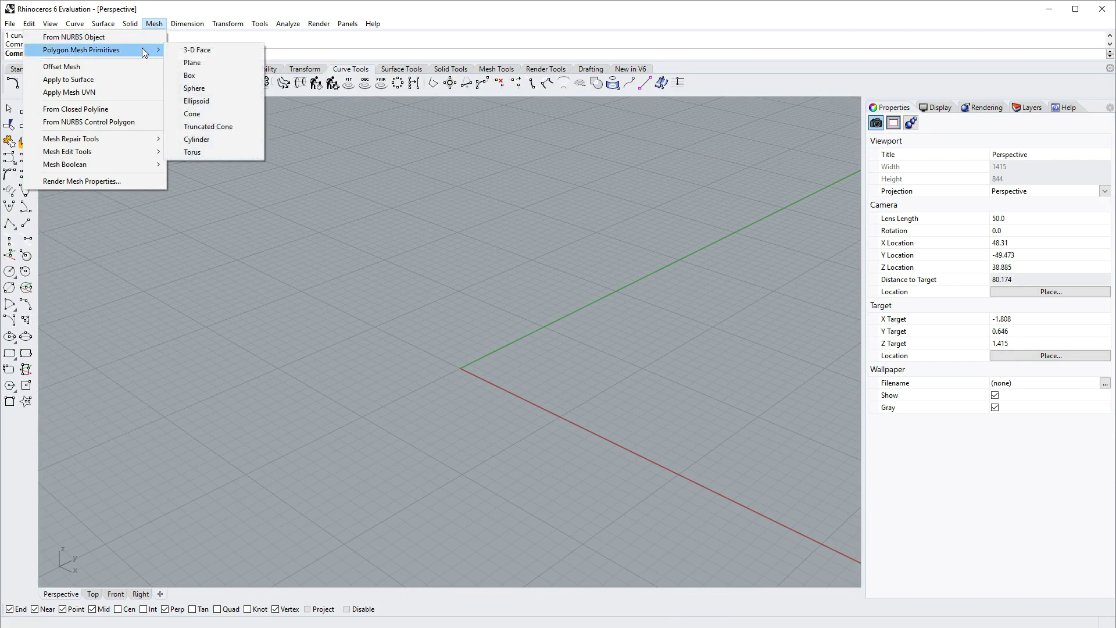
pyautogui.click(156, 25)
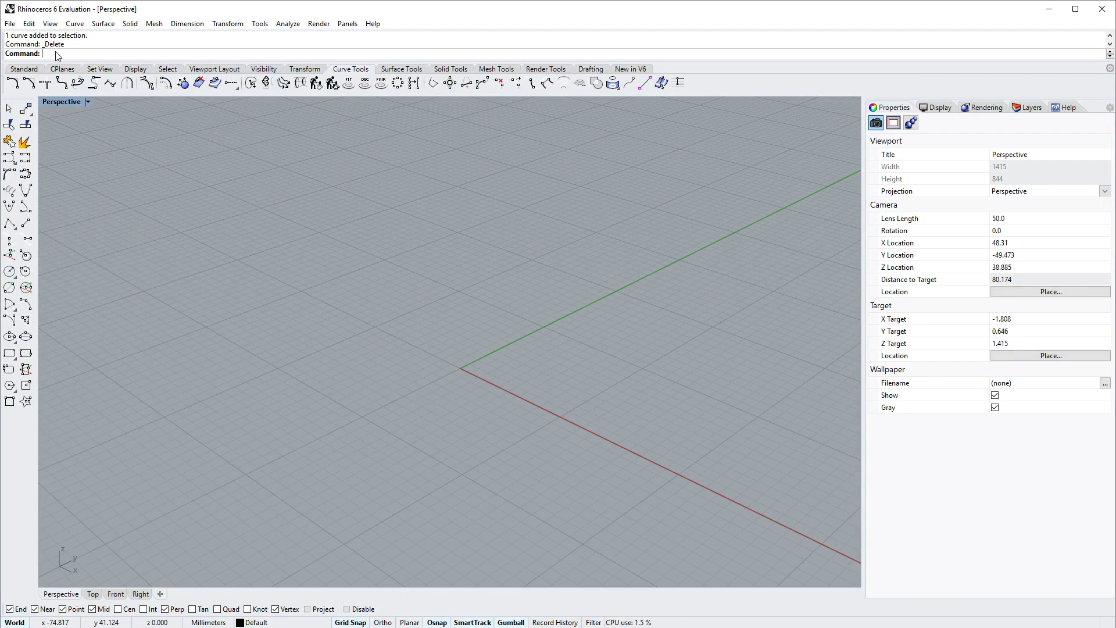
pyautogui.write('A')
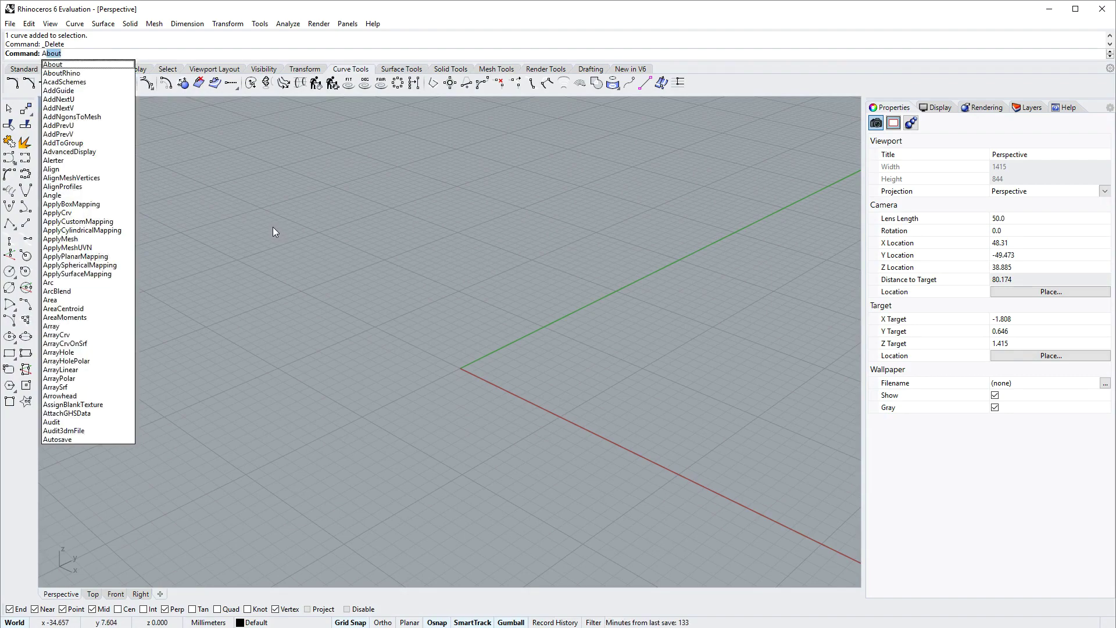
pyautogui.write('rc')
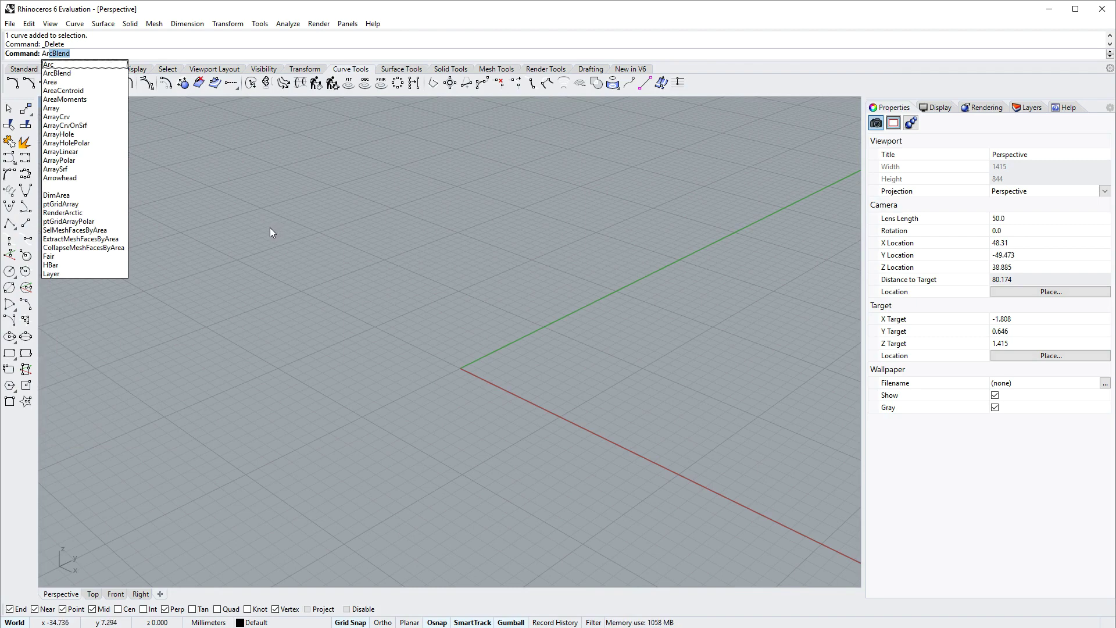
pyautogui.press('Escape')
pyautogui.press('Escape')
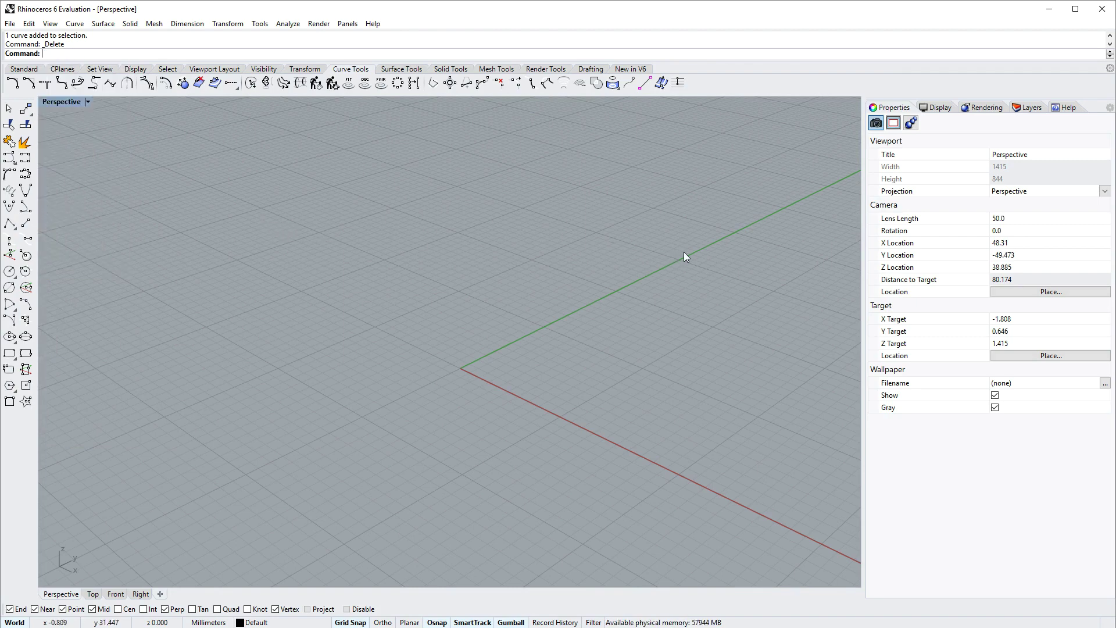
pyautogui.rightClick(893, 111)
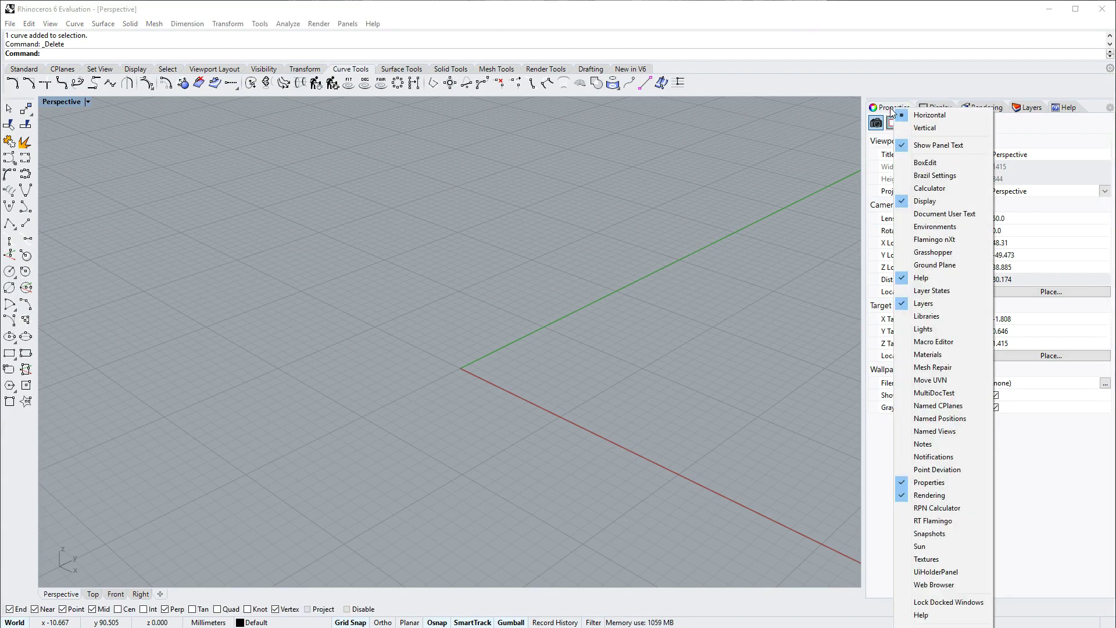
pyautogui.click(630, 113)
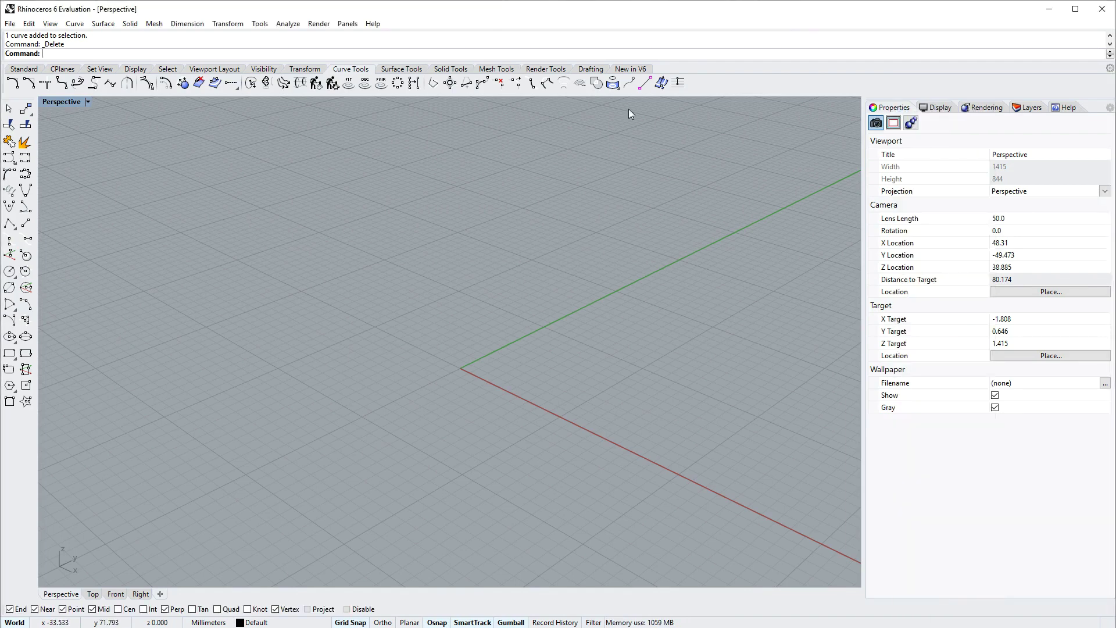
pyautogui.click(348, 25)
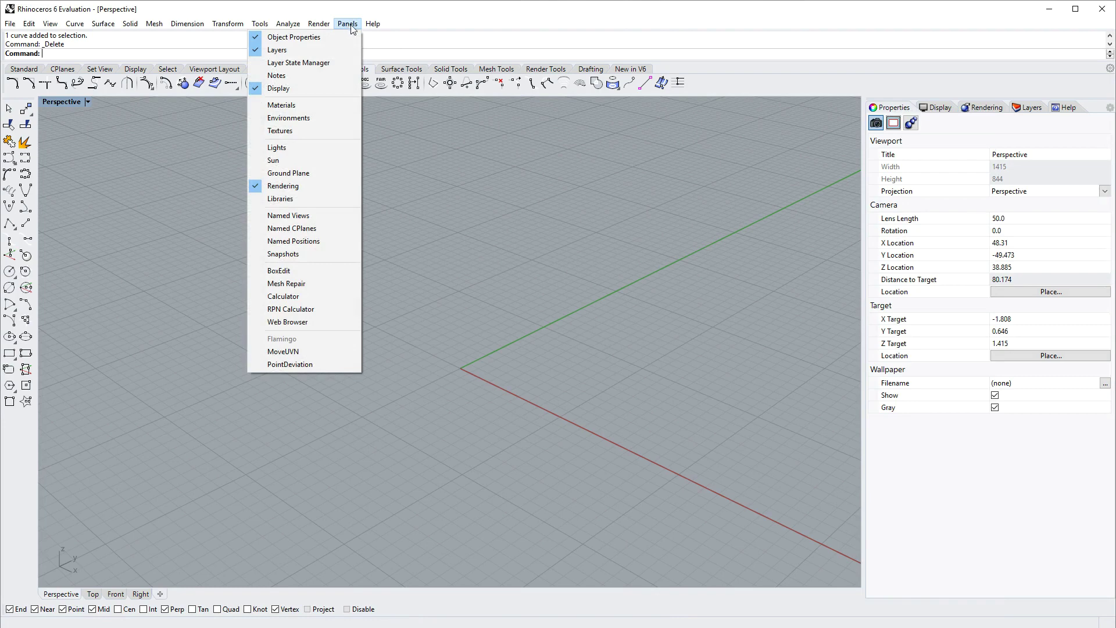
pyautogui.click(782, 220)
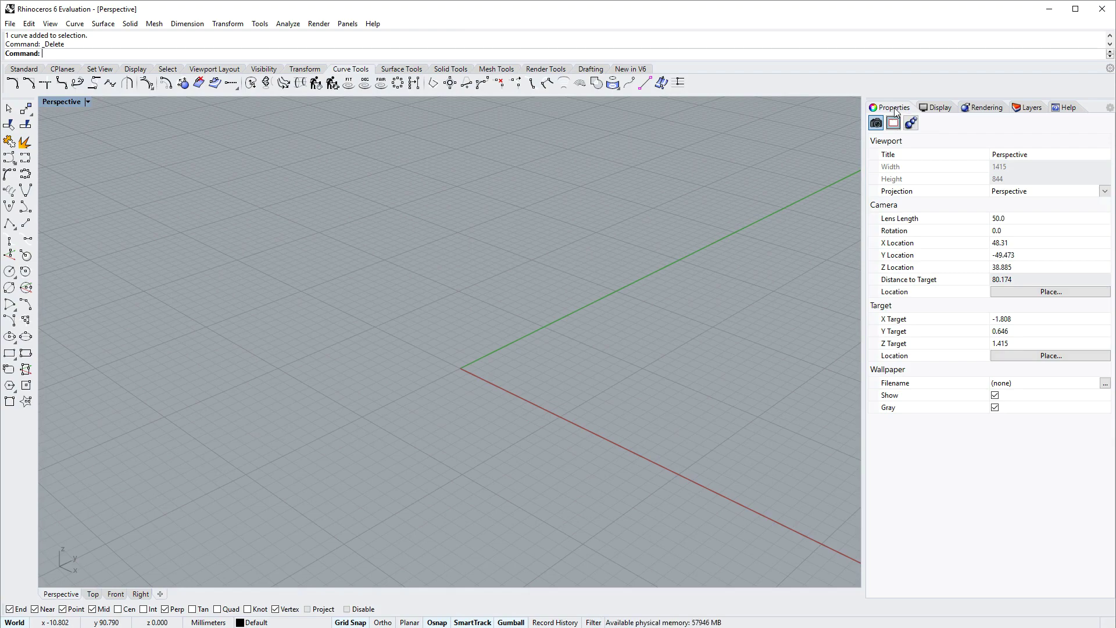
pyautogui.moveTo(895, 107); pyautogui.dragTo(623, 189)
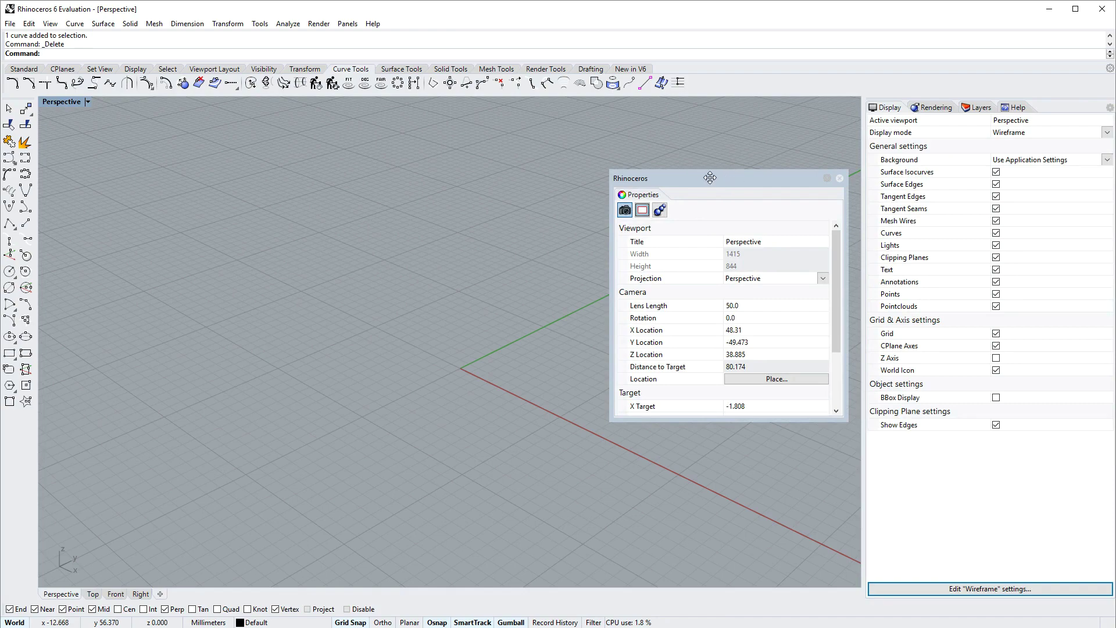
pyautogui.moveTo(713, 177); pyautogui.dragTo(860, 145)
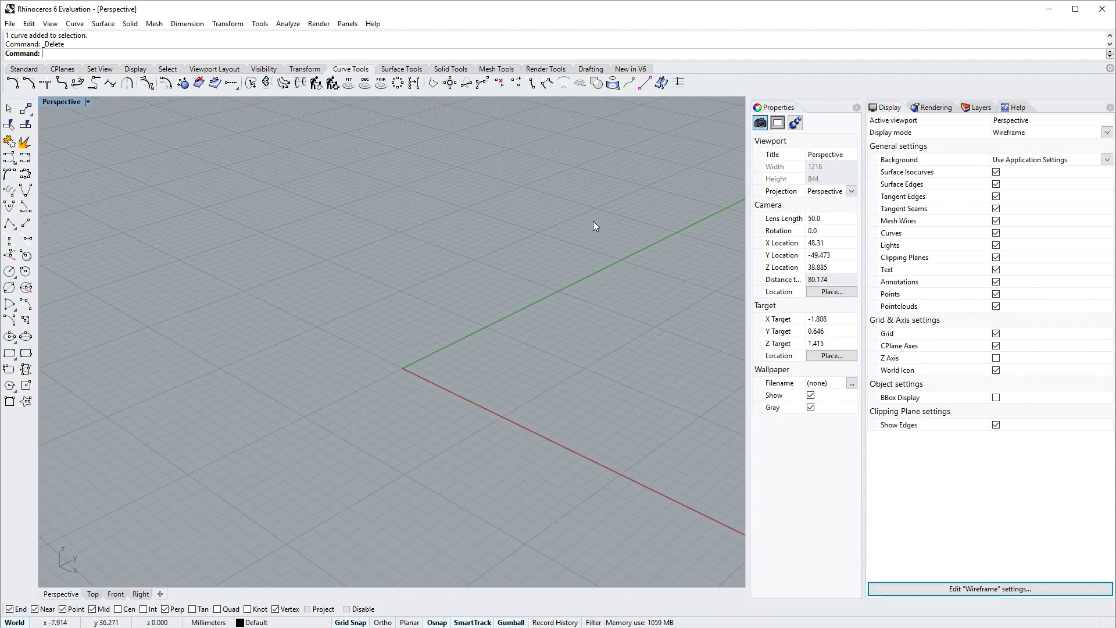
pyautogui.moveTo(777, 108); pyautogui.dragTo(899, 107)
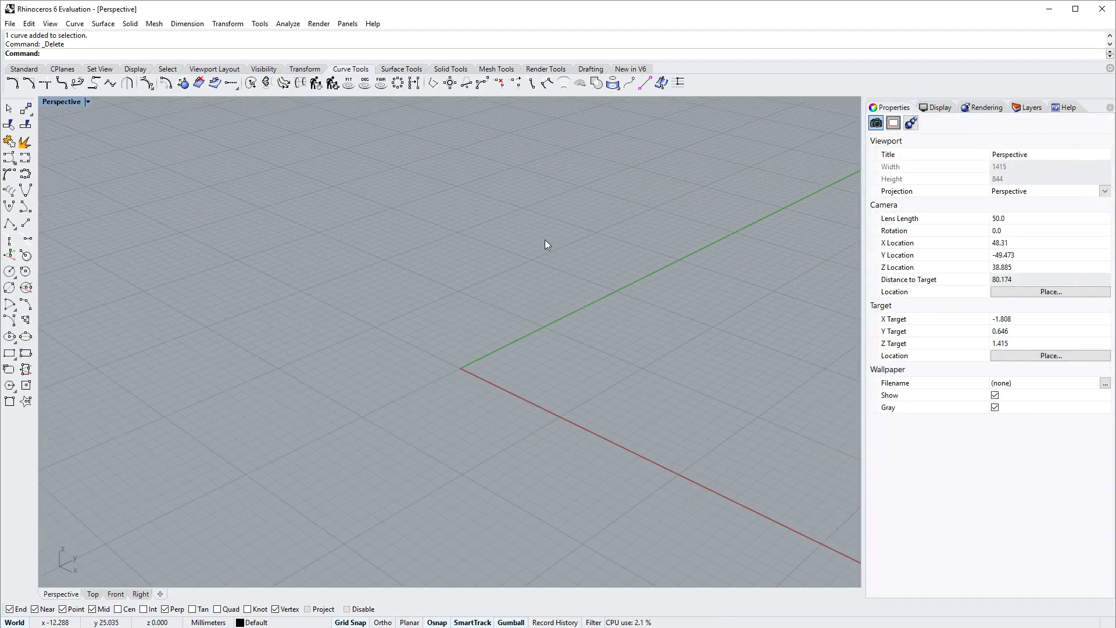
pyautogui.click(87, 103)
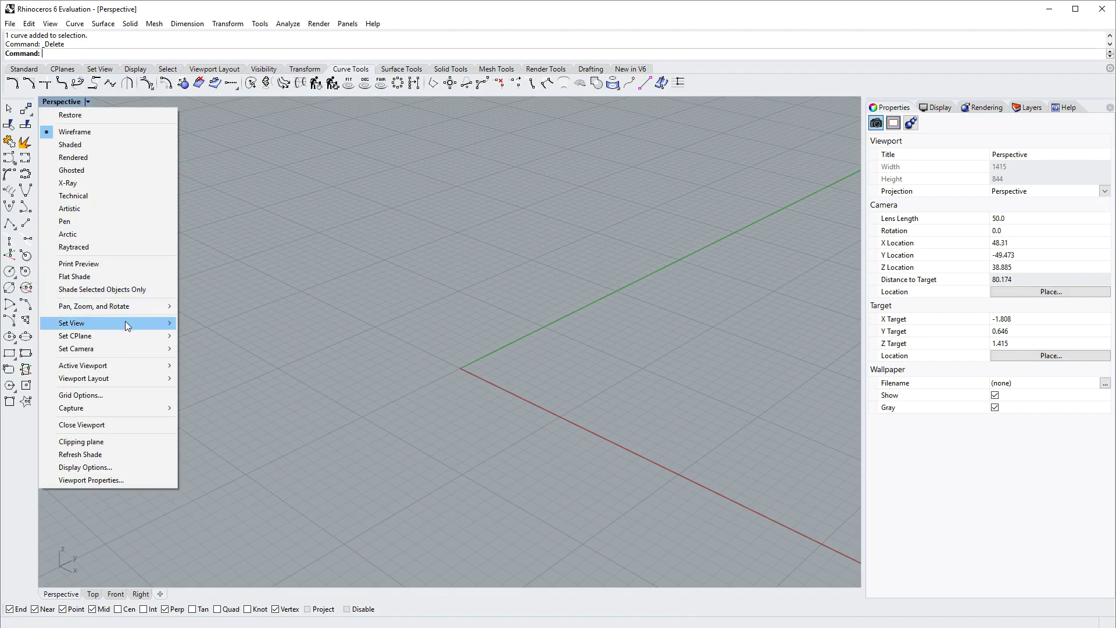
pyautogui.moveTo(127, 322)
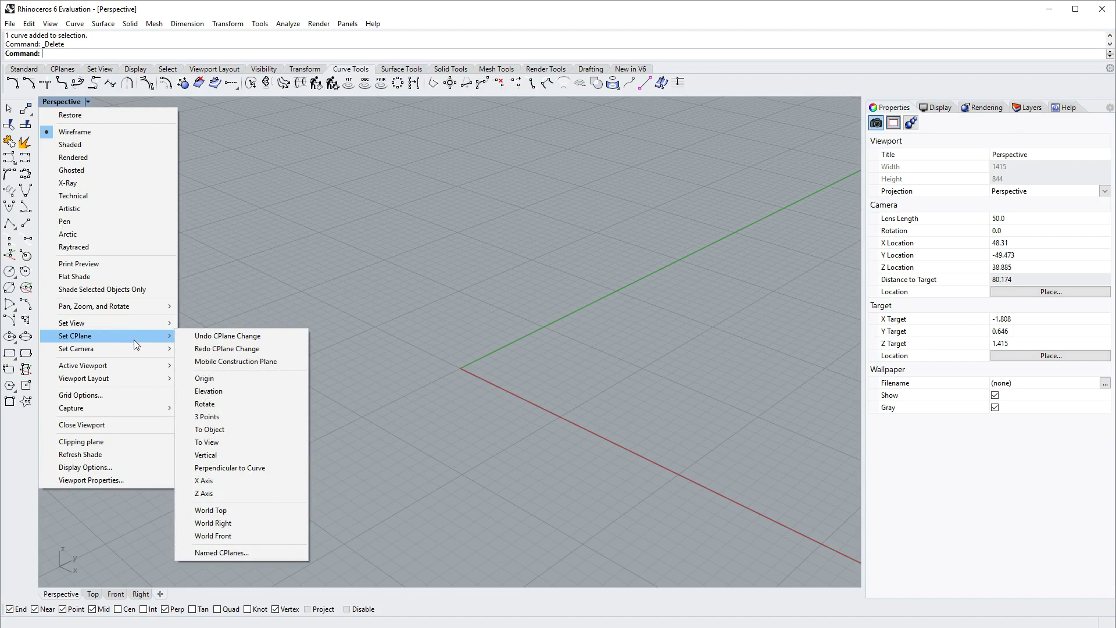
pyautogui.click(279, 285)
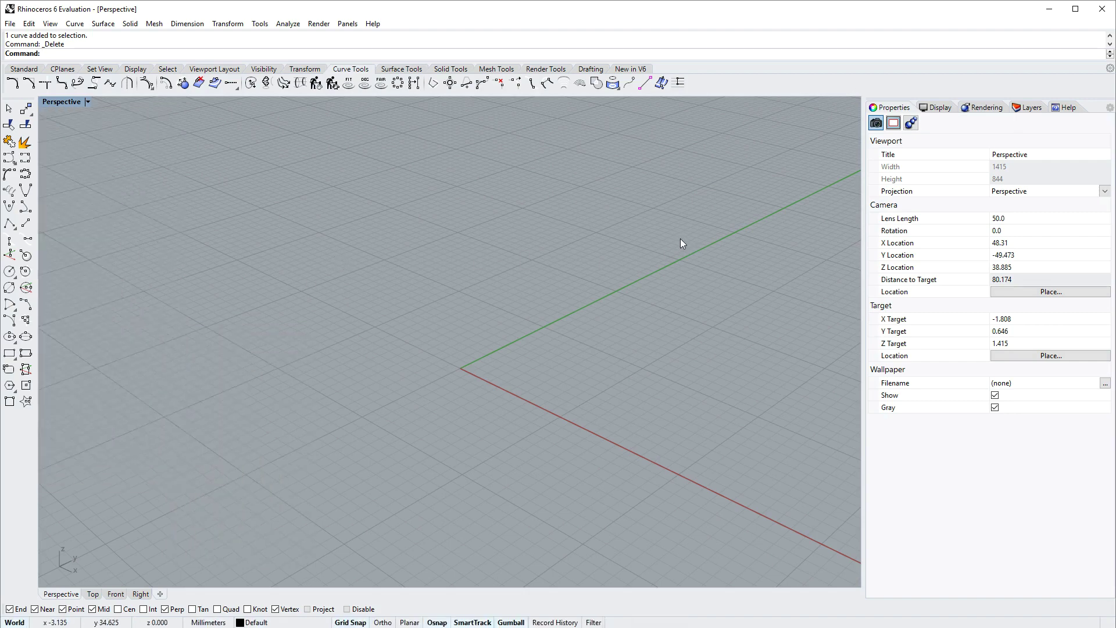